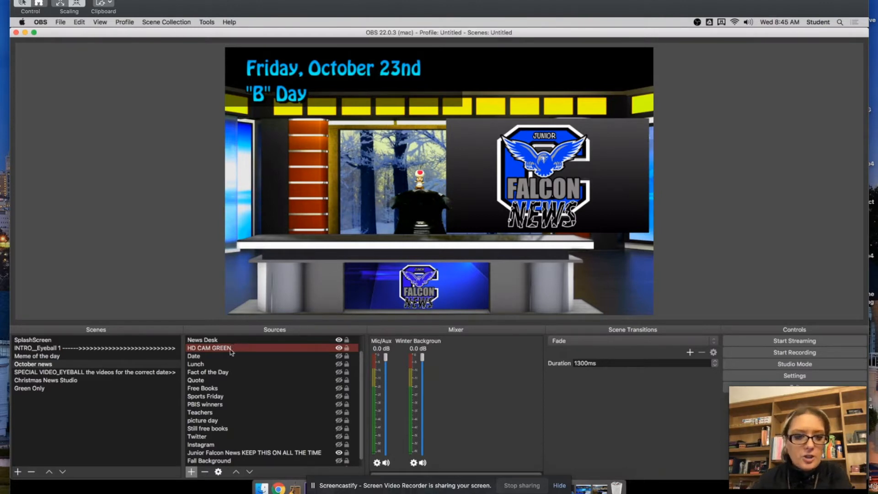
Enlarge the HD CAM GREEN camera source in the preview and reposition it so its subject sits behind the news desk
scroll(238, 364, up, 1)
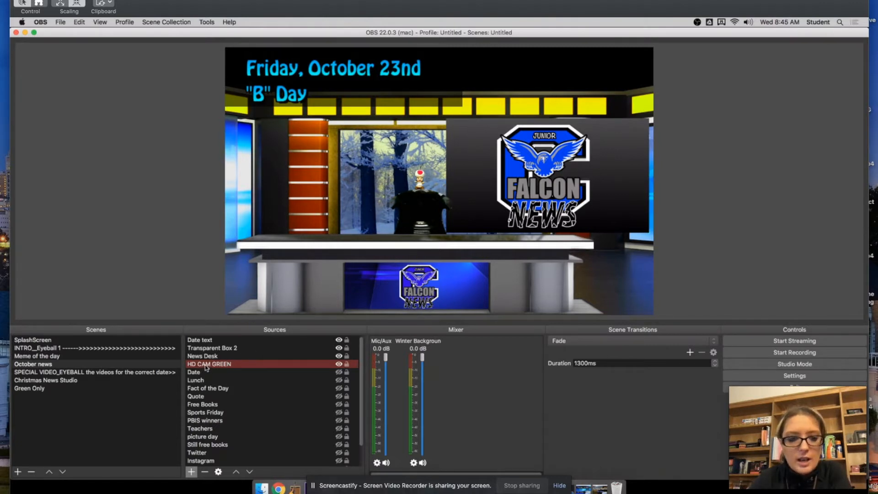
click(421, 196)
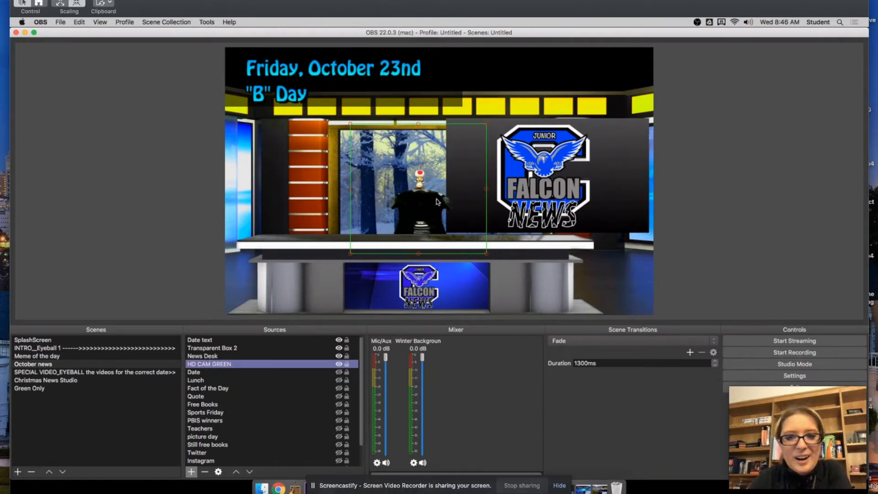
mouse_move(414, 211)
mouse_down()
mouse_move(413, 169)
mouse_move(426, 154)
mouse_move(411, 201)
mouse_up()
drag(419, 168, 424, 212)
drag(481, 151, 448, 184)
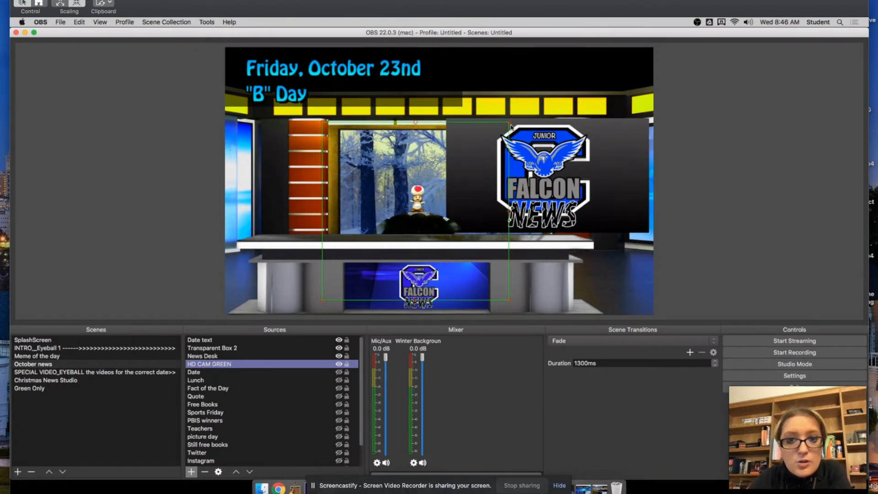
drag(509, 123, 494, 135)
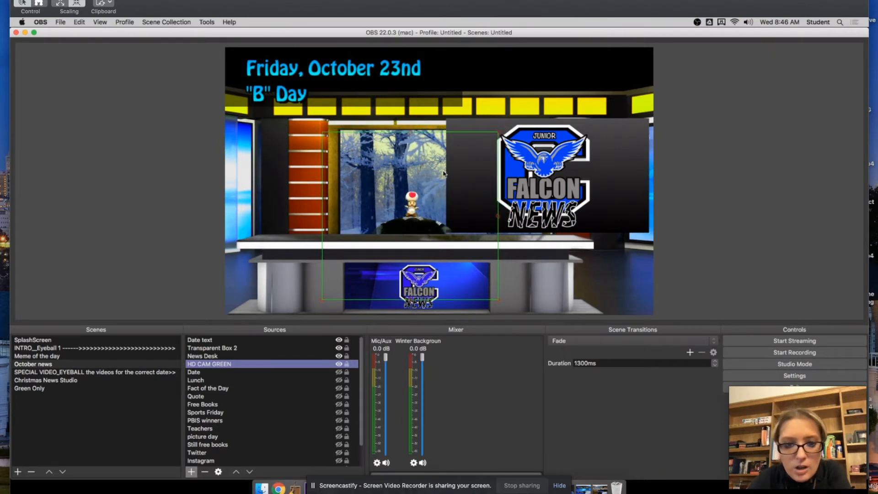
drag(443, 172, 446, 169)
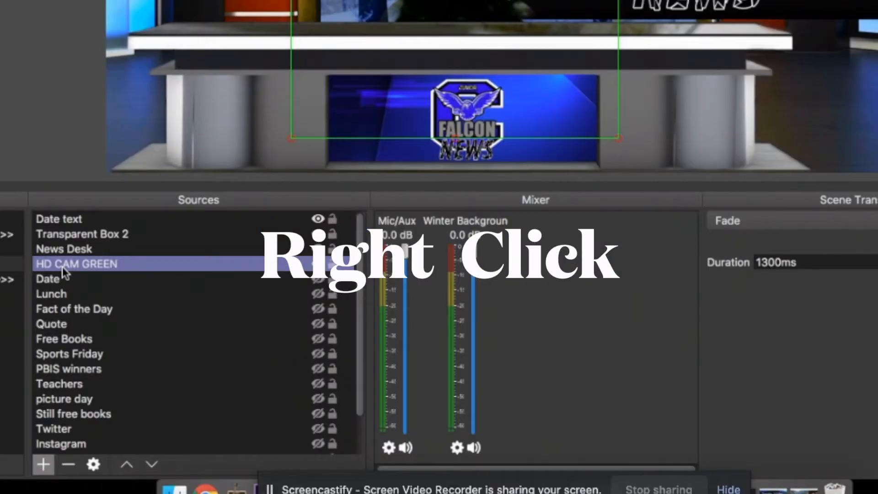
Open the filters of the HD CAM GREEN source and show its Chroma Key settings
right_click(62, 267)
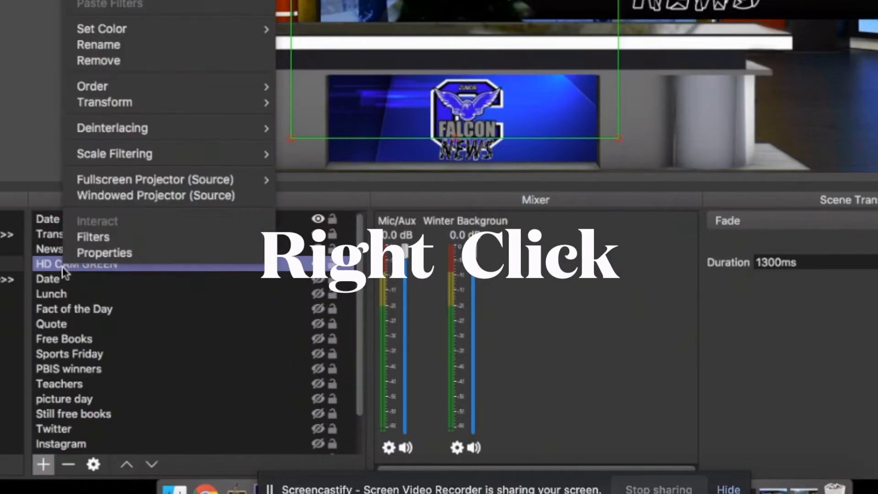
click(88, 239)
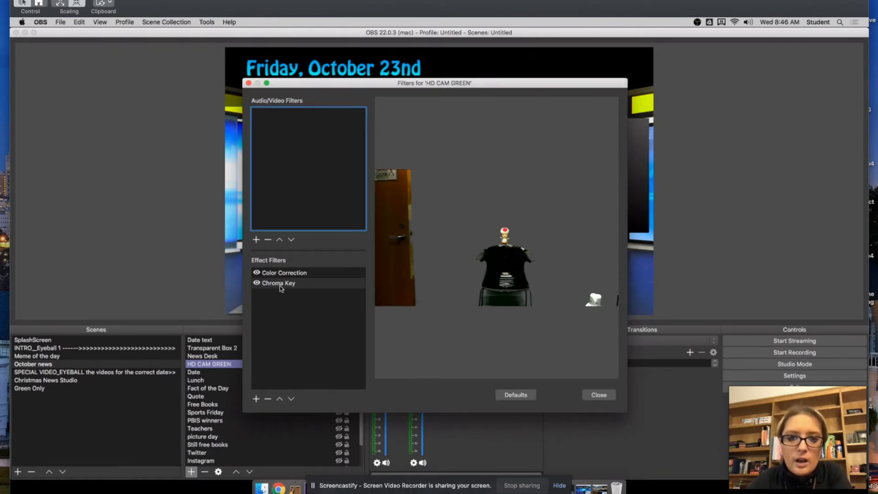
click(279, 283)
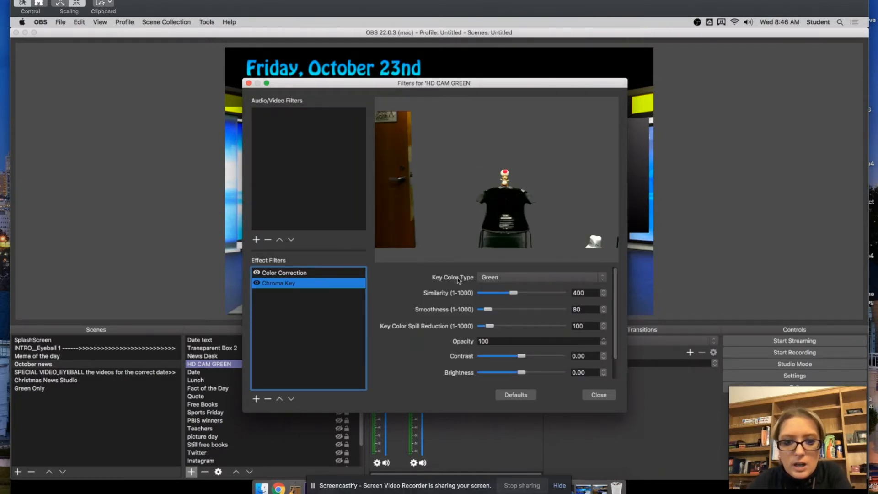
Try Blue as the Chroma Key's key color type and set it back to Green
click(496, 280)
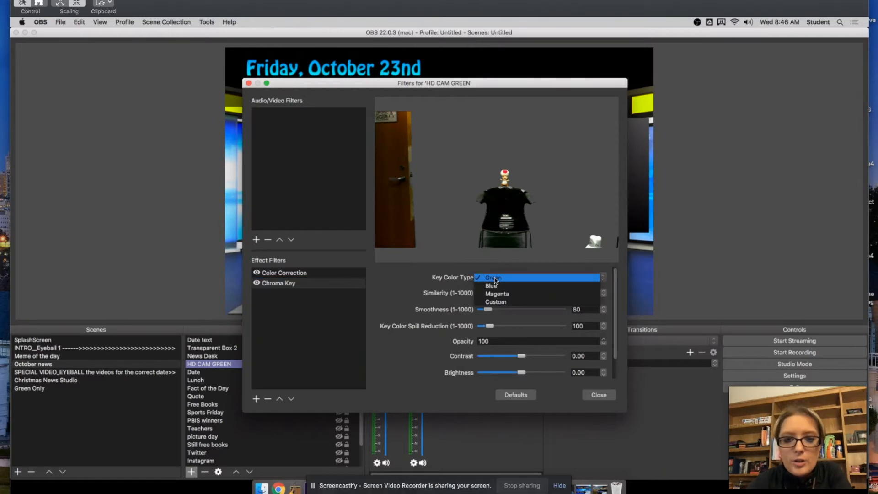
click(492, 286)
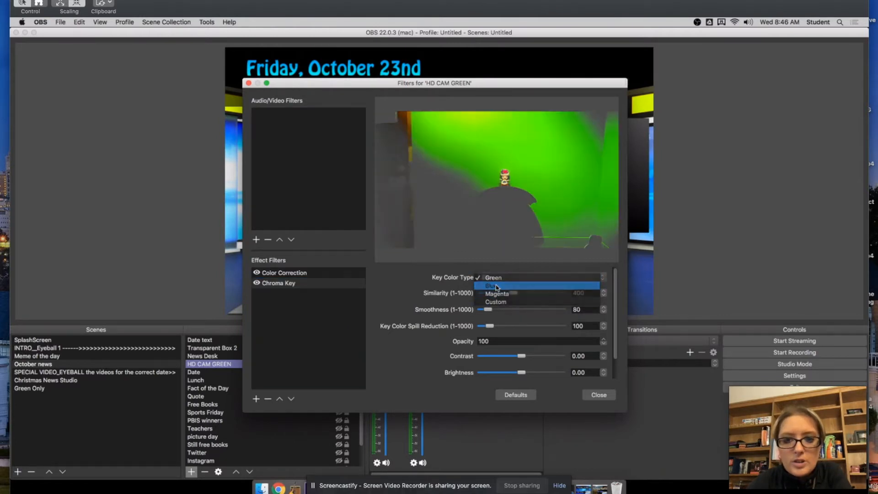
click(520, 277)
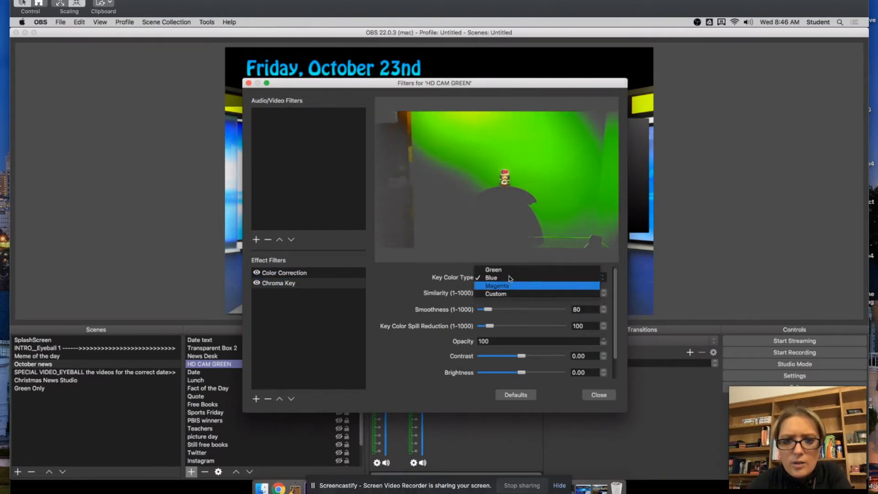
click(506, 268)
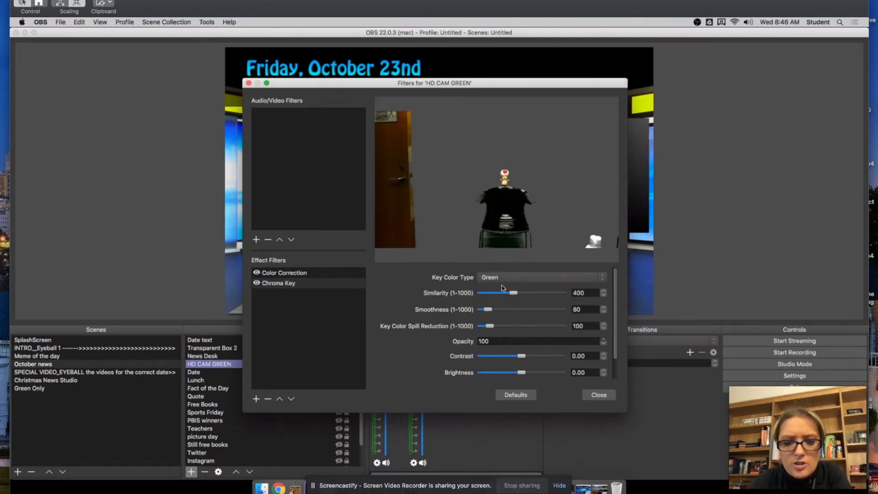
Try Chroma Key values of Similarity 375, Smoothness 85, Spill Reduction 90, Contrast -0.13 and Brightness -0.02, and restore the defaults
drag(513, 293, 490, 311)
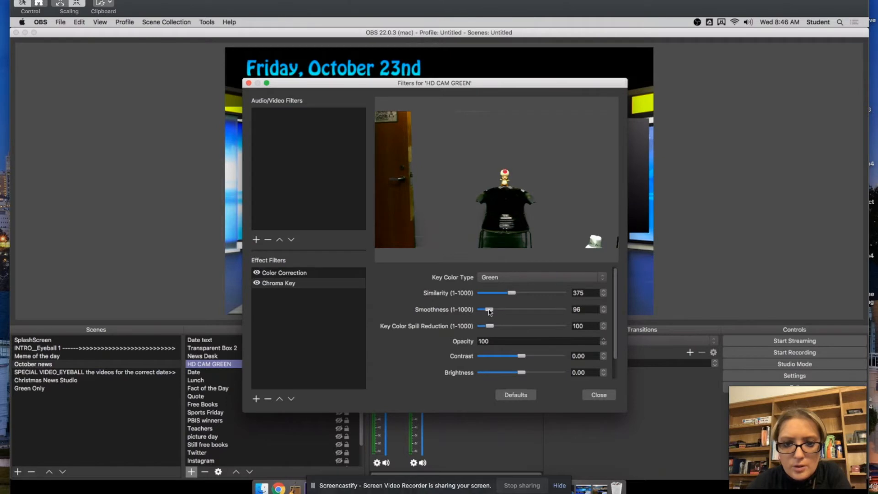
mouse_move(489, 326)
mouse_down()
mouse_move(555, 328)
mouse_move(490, 333)
mouse_up()
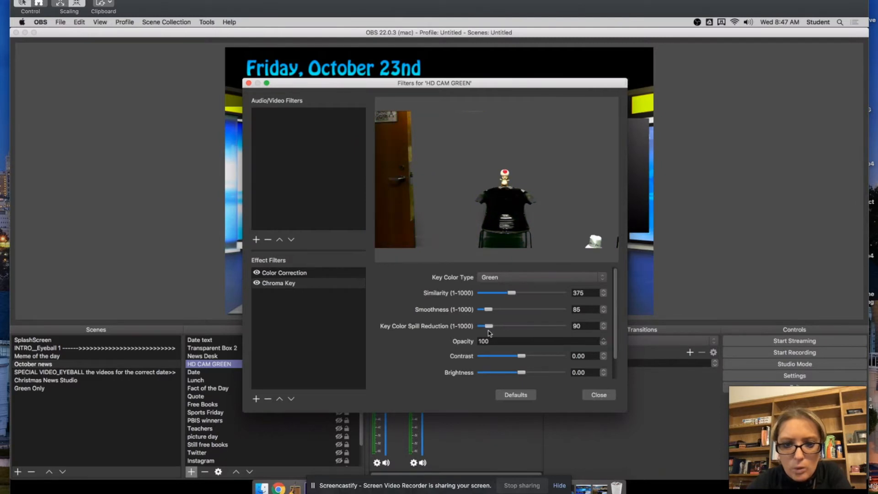
drag(521, 358, 520, 373)
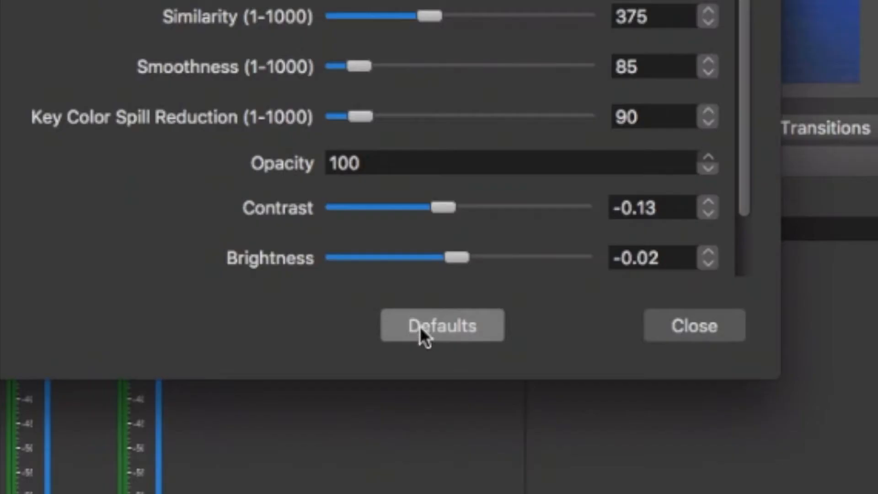
click(422, 327)
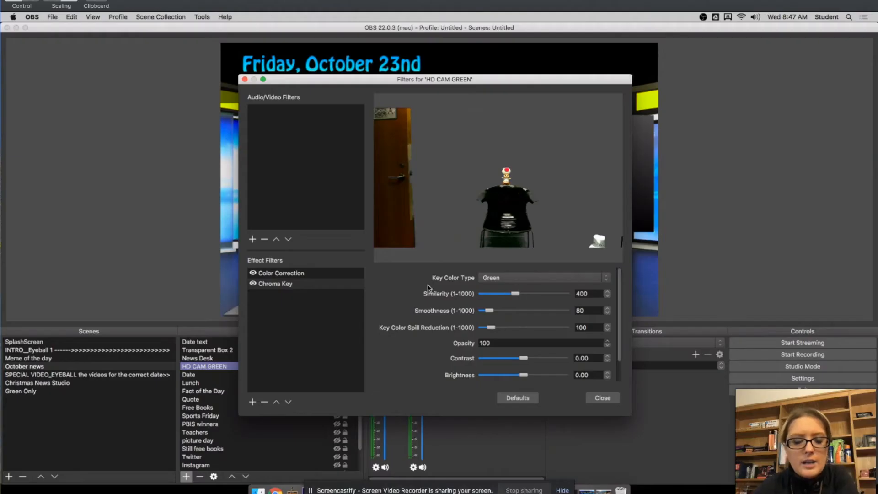
Try a Saturation of 0.25 in the Color Correction filter, reset that filter to its defaults and close the filters
click(278, 274)
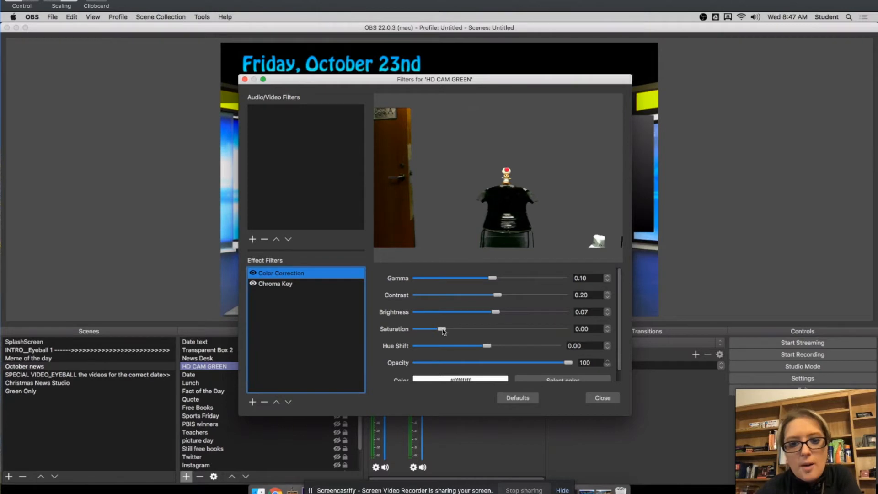
mouse_move(442, 329)
mouse_down()
mouse_move(534, 329)
mouse_move(448, 341)
mouse_up()
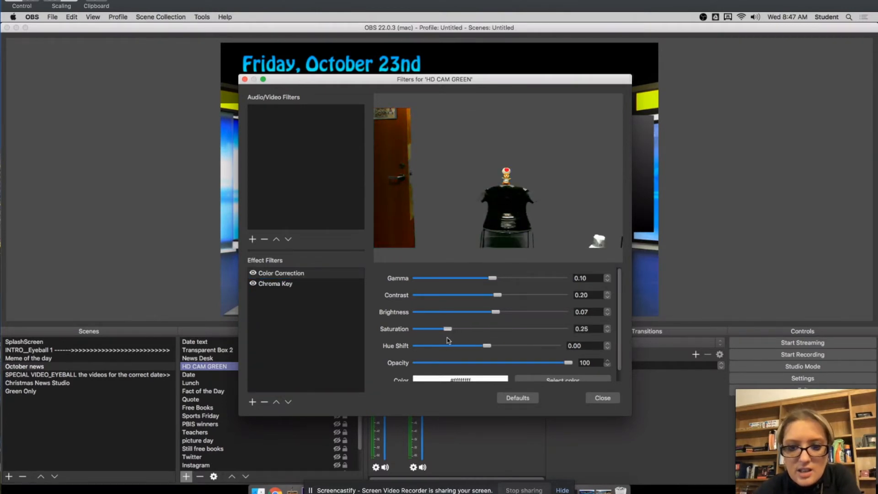
click(519, 398)
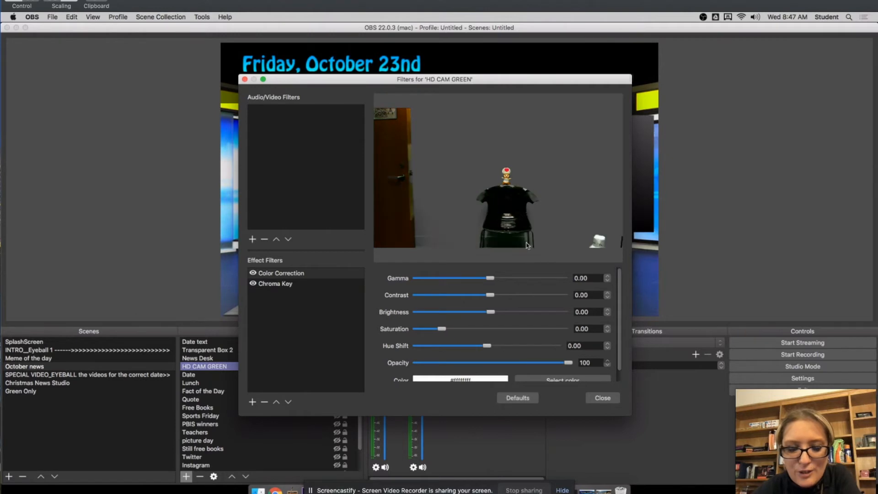
scroll(465, 325, down, 1)
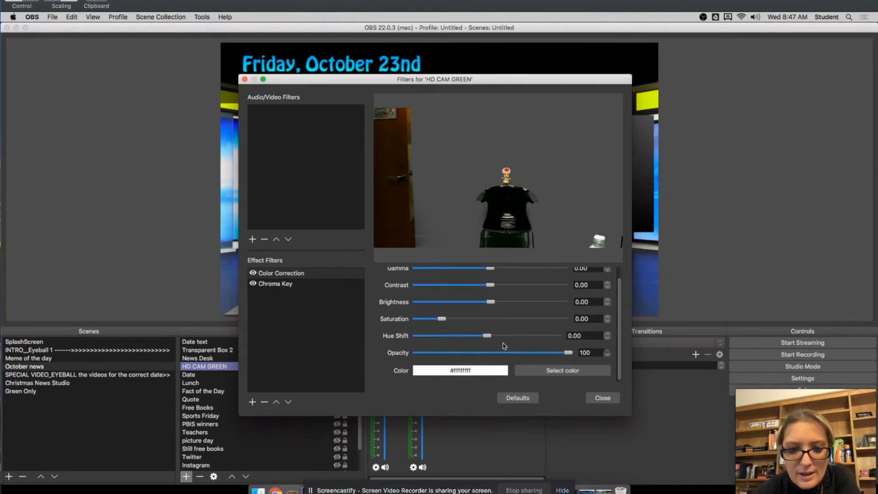
click(599, 398)
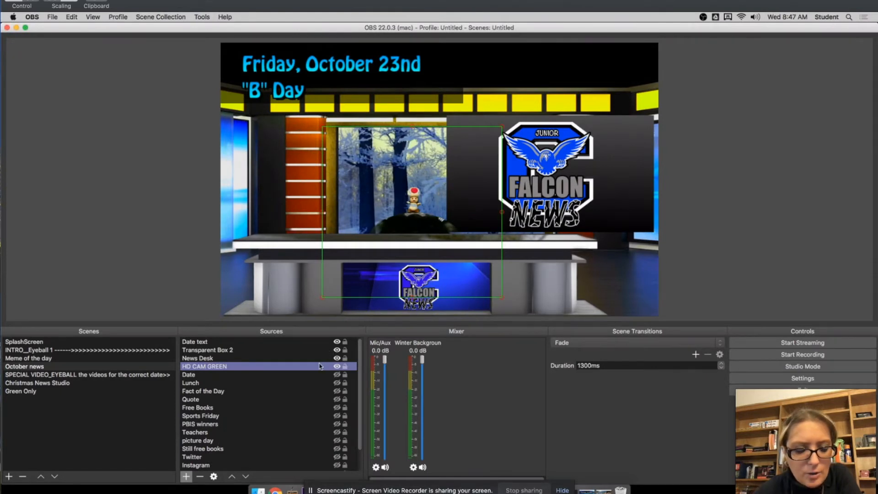
Lock the HD CAM GREEN source to test that it cannot be selected in the preview, and unlock it again
scroll(320, 368, down, 1)
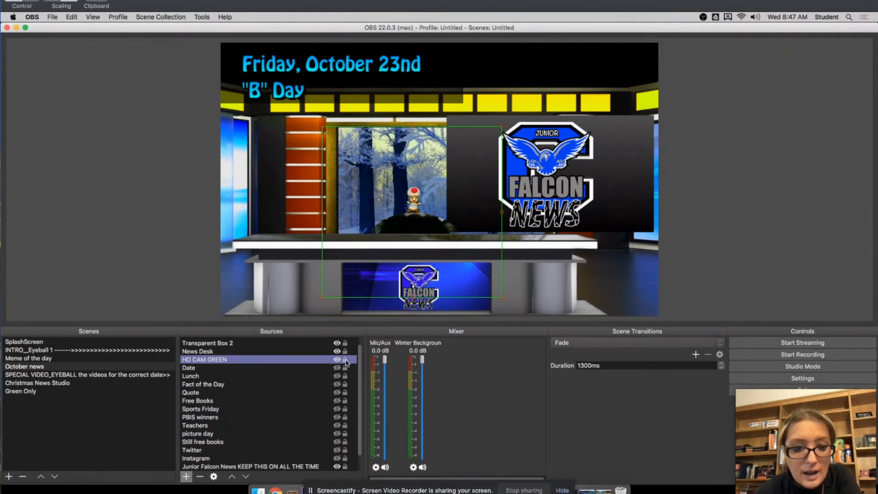
click(346, 361)
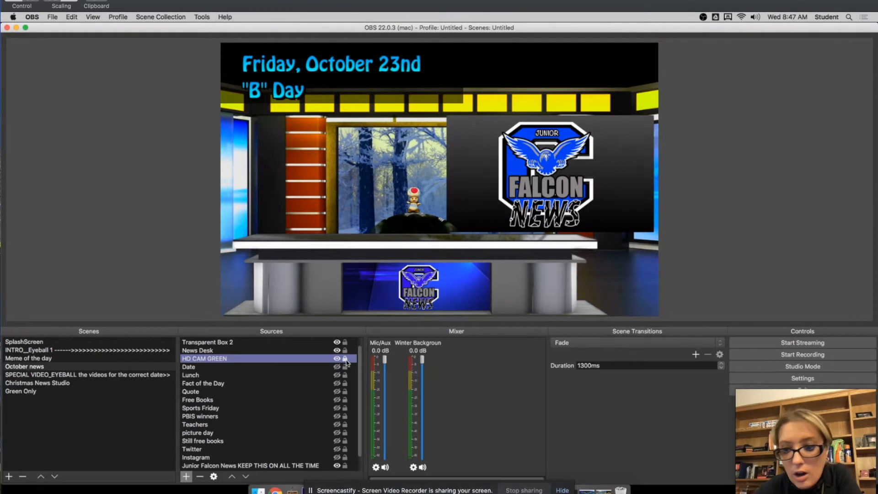
click(399, 212)
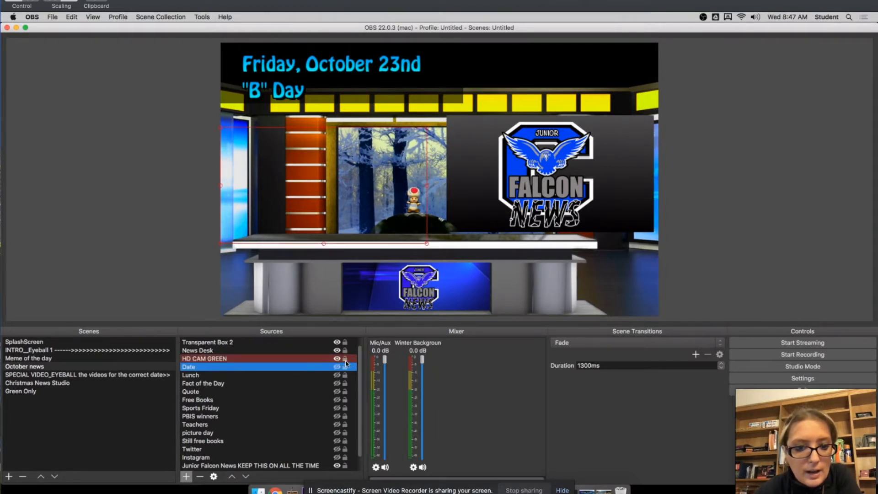
click(273, 361)
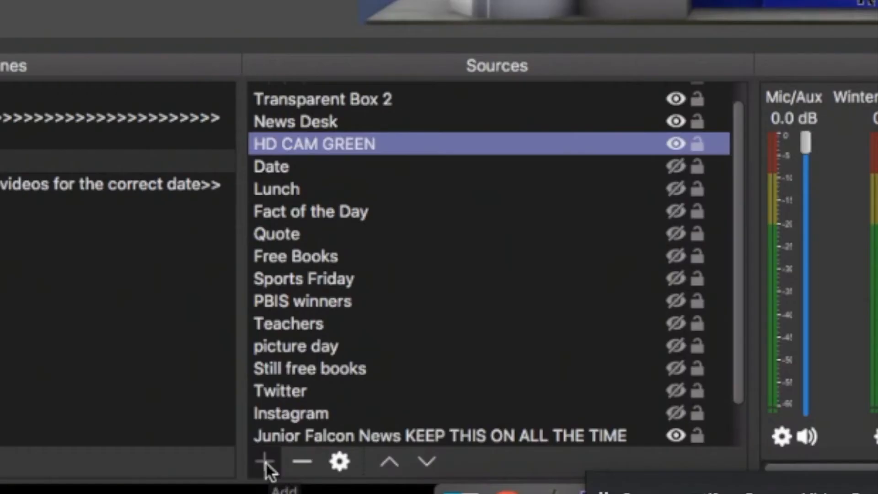
Add a new Video Capture Device source named Canon Camera to the October news scene
click(186, 477)
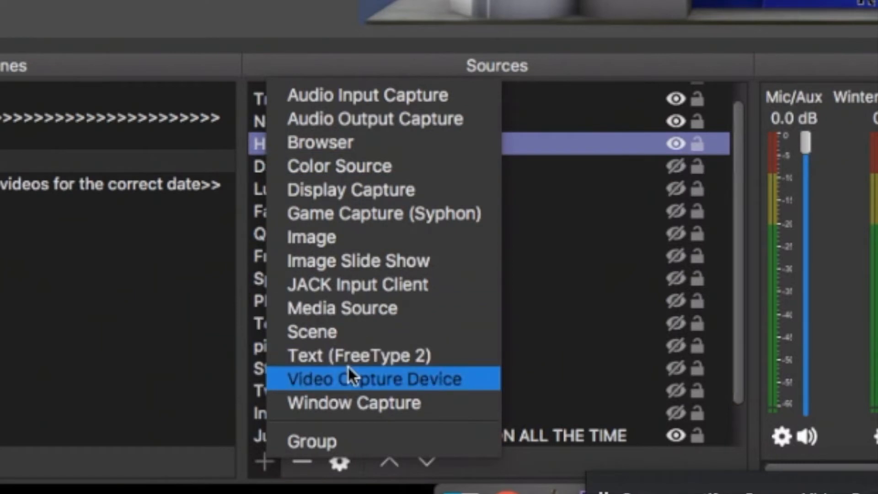
click(376, 379)
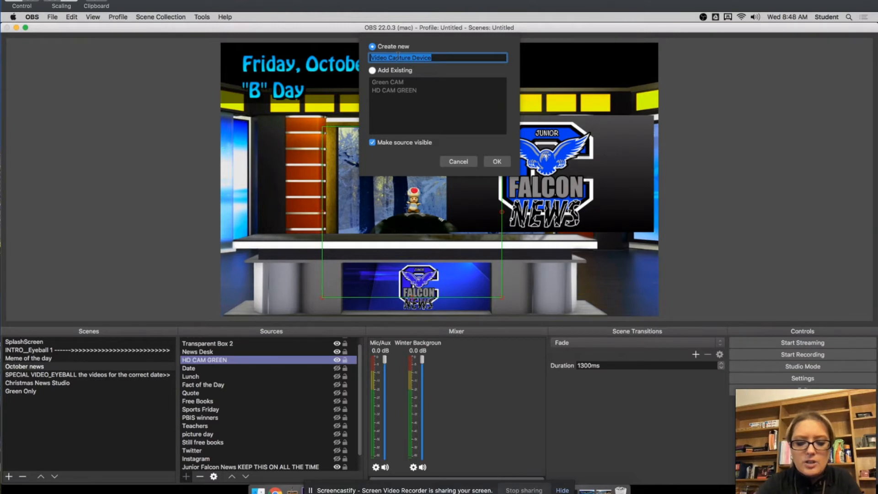
text(Canon Camera)
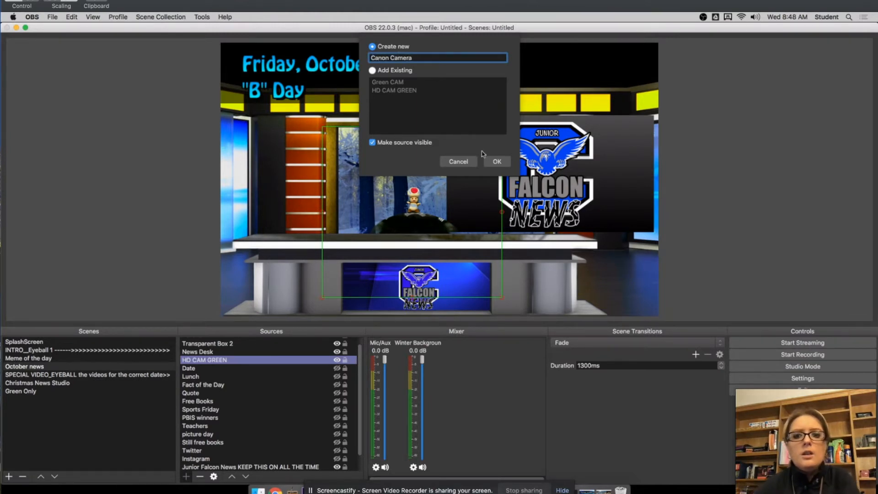
click(496, 161)
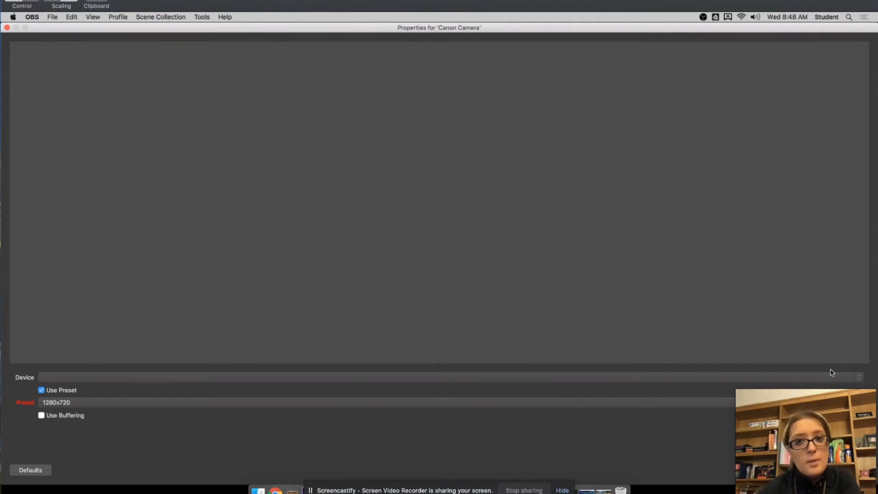
Set the Canon Camera source's device to UHD Capture and confirm its properties
click(831, 372)
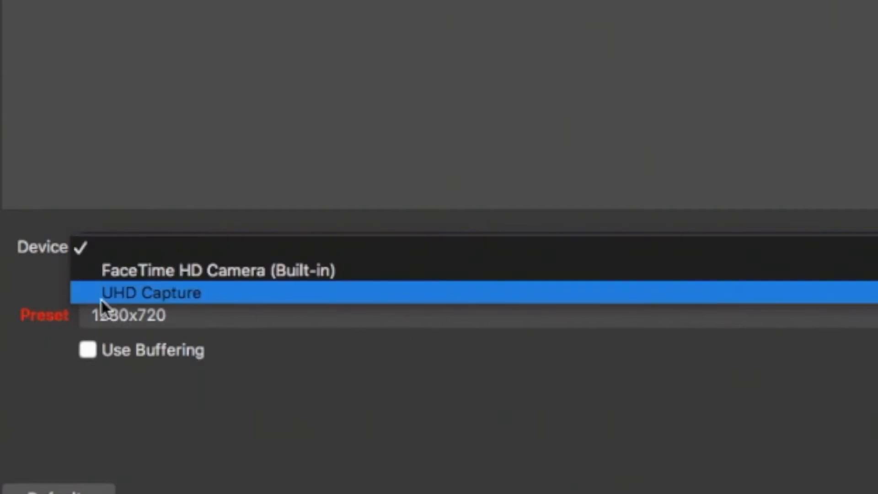
click(144, 293)
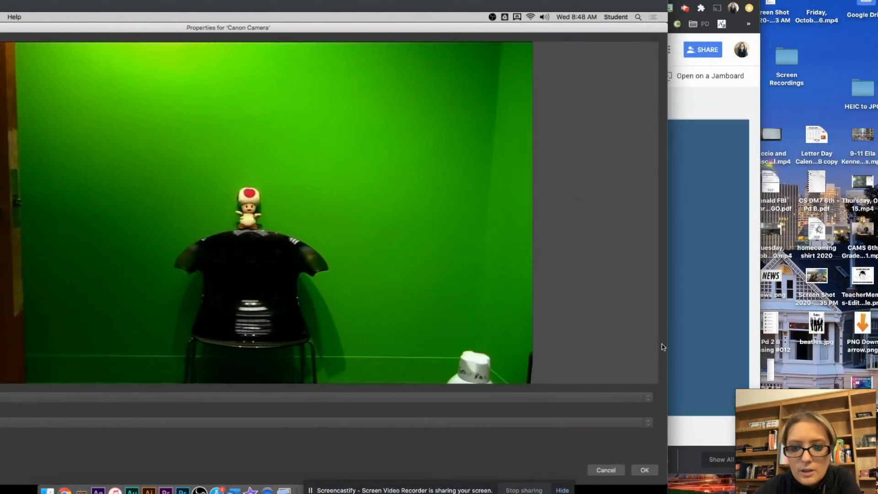
click(645, 470)
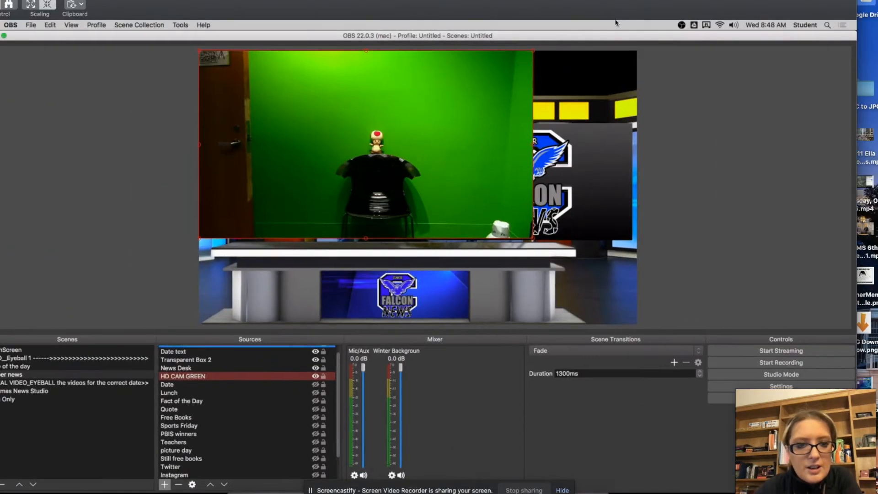
Move the Canon Camera source over the news desk in the preview and scale it down slightly
drag(493, 82, 505, 168)
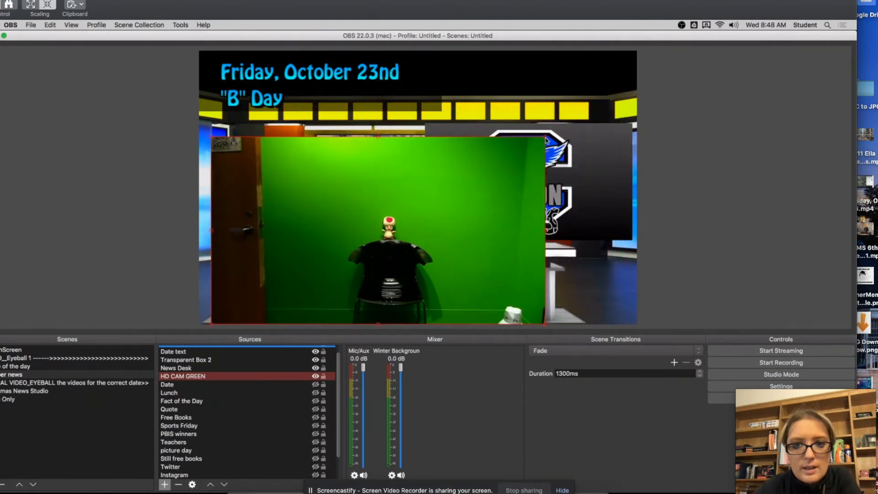
drag(546, 137, 520, 152)
drag(427, 233, 447, 171)
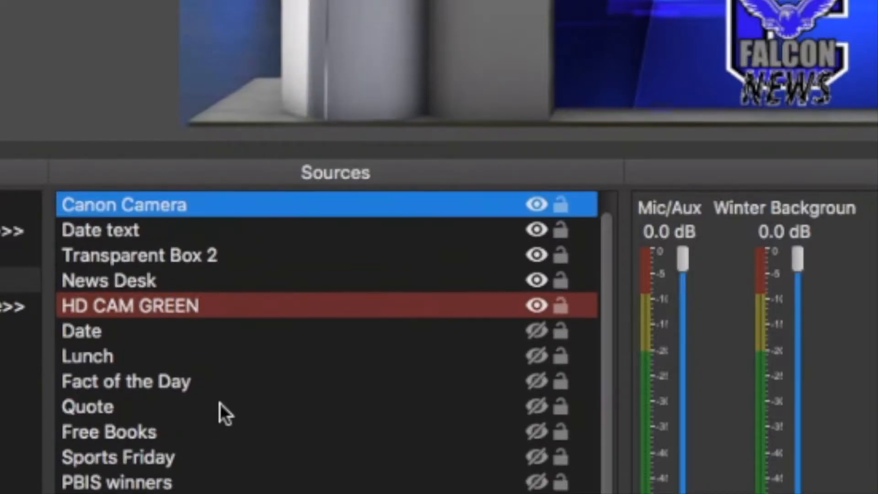
Add a Chroma Key effect filter to the Canon Camera source and close its filter settings
right_click(169, 205)
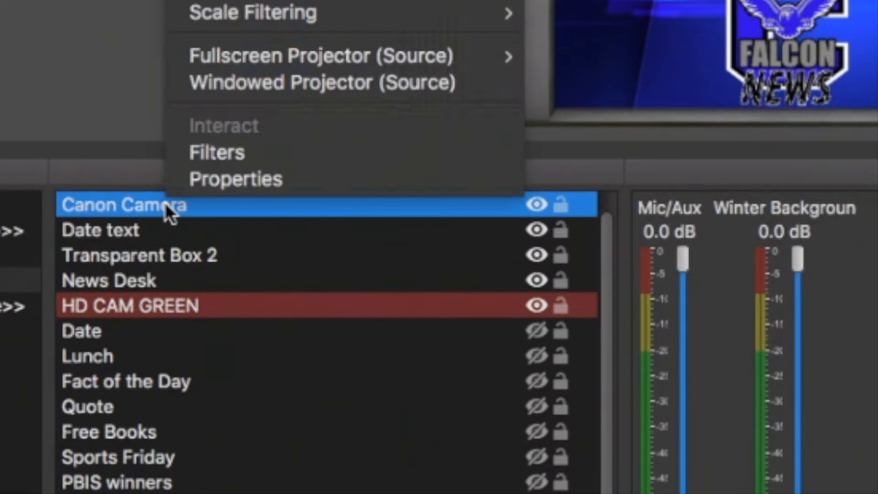
click(209, 154)
click(273, 389)
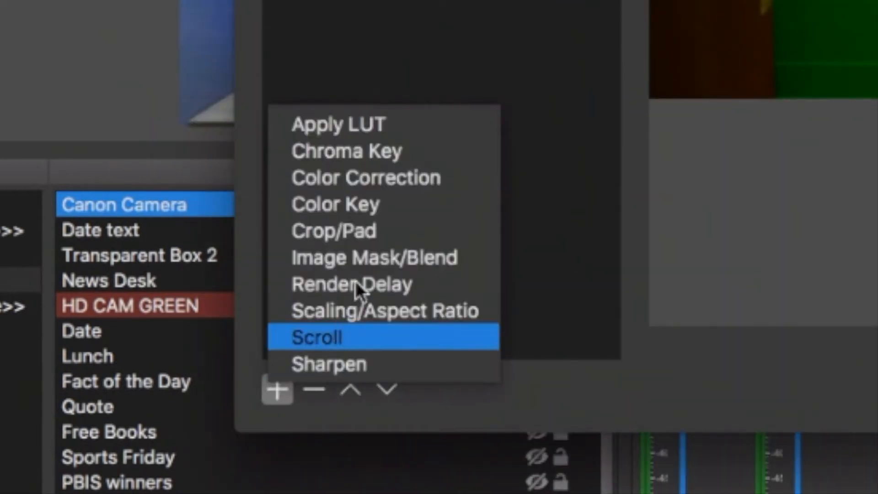
click(342, 152)
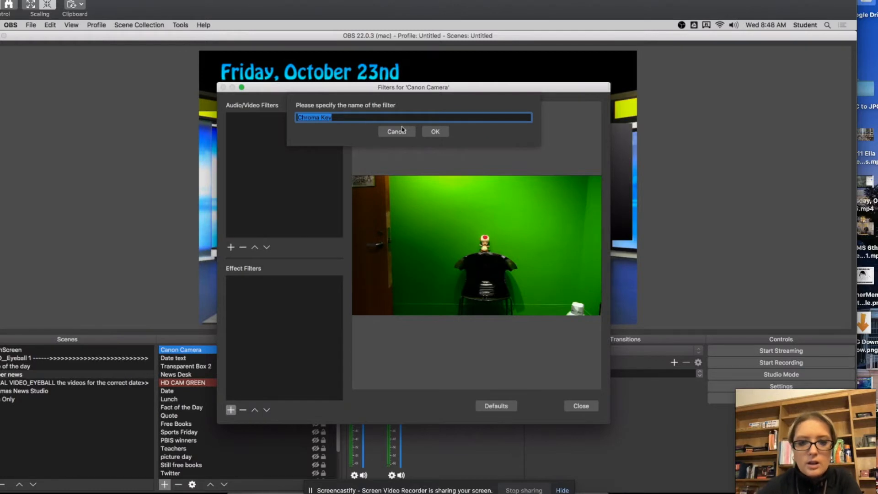
click(435, 131)
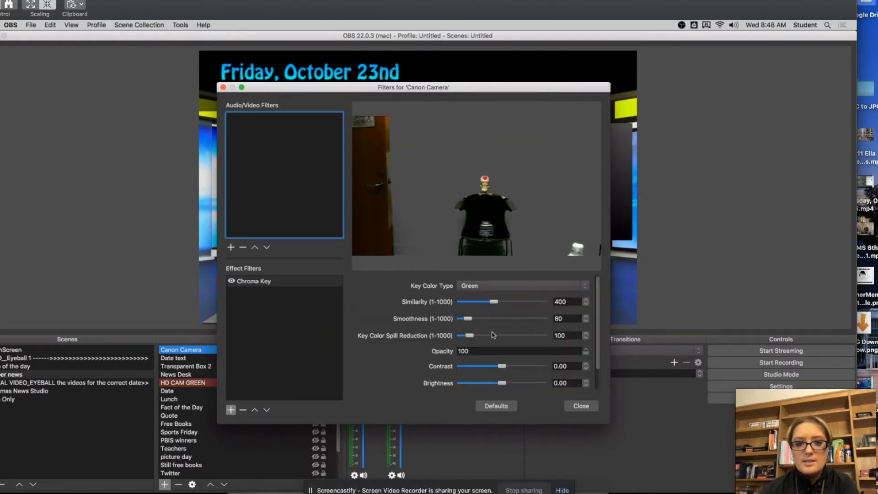
click(577, 406)
Adjust the Canon Camera source in the preview and remove it from the October news scene
drag(371, 135, 403, 180)
click(179, 484)
click(483, 274)
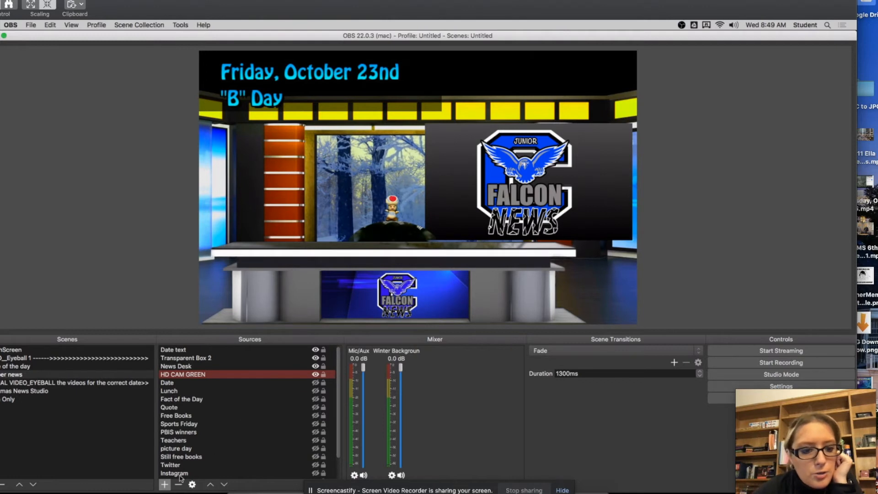
Add a new Video Capture Device source named WebCam to the October news scene
click(165, 484)
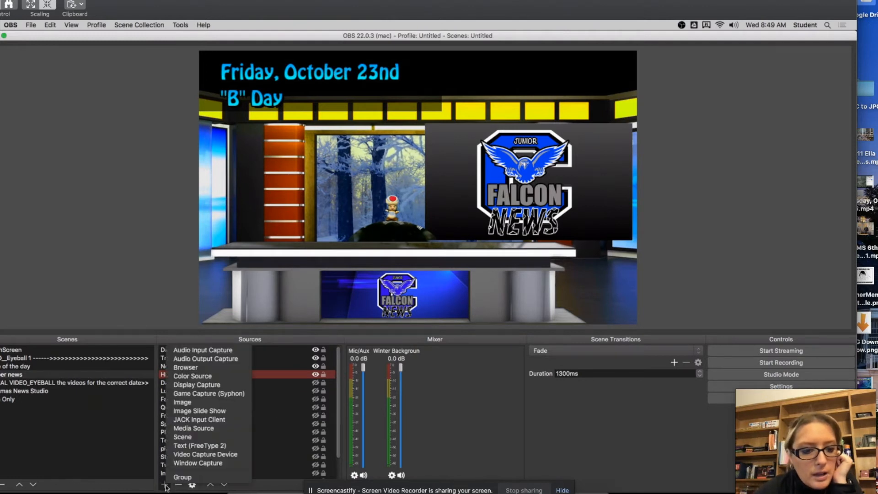
click(187, 456)
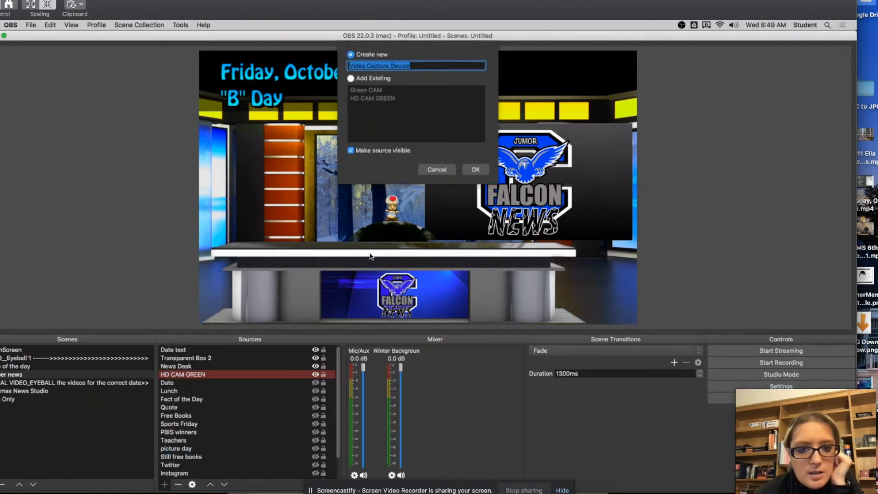
text(WebCam)
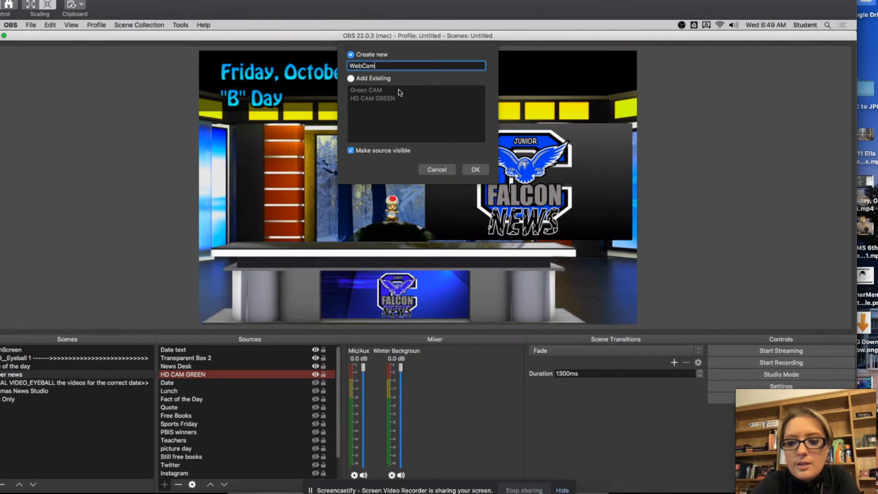
click(475, 170)
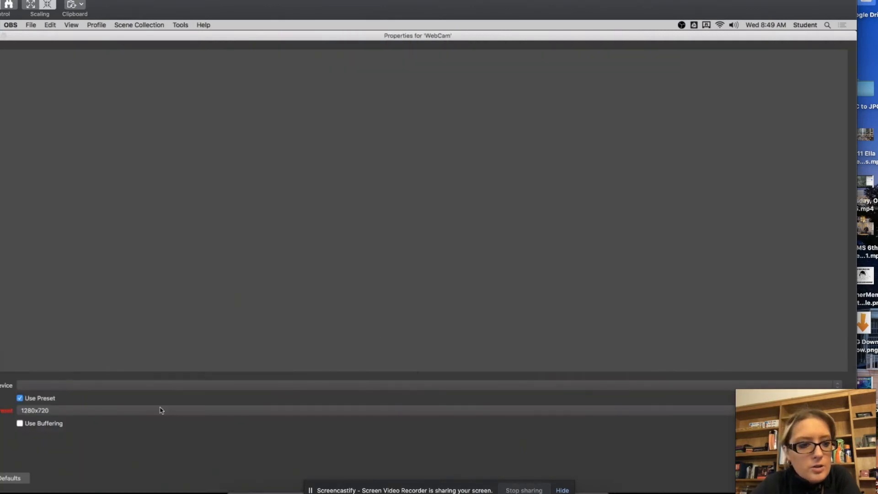
Set the WebCam source's device to FaceTime HD Camera (Built-in), confirm its properties, and shift its picture away from the preview's corner
click(112, 388)
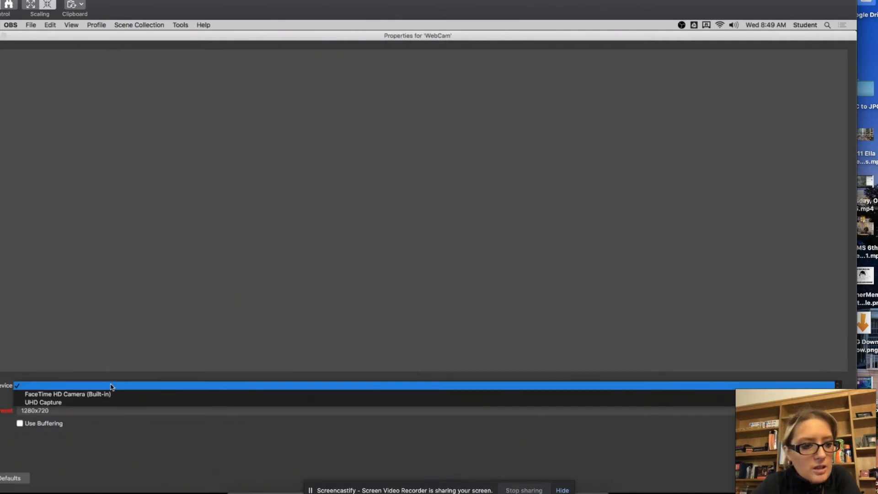
click(79, 395)
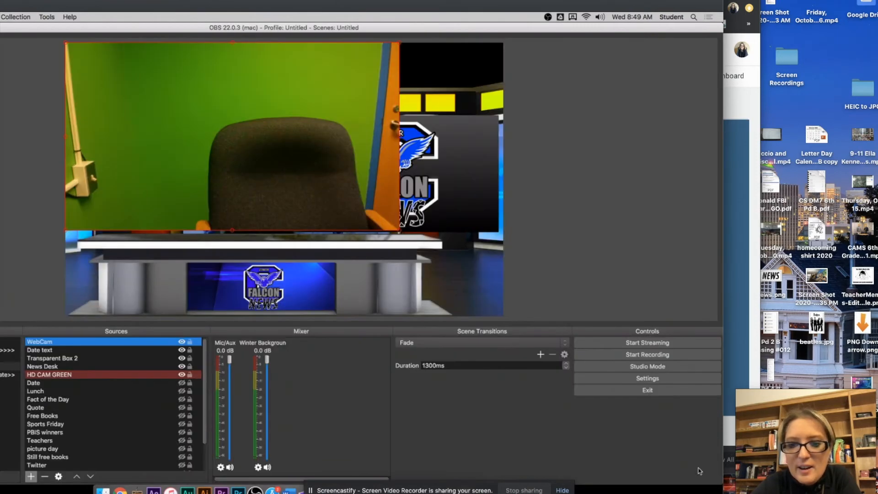
click(700, 469)
mouse_move(280, 121)
mouse_down()
mouse_move(461, 130)
mouse_move(283, 119)
mouse_up()
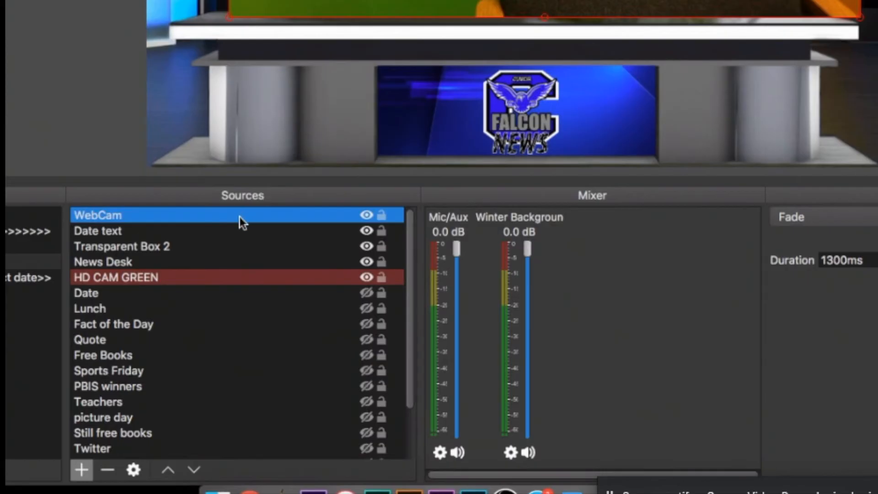
Add a Chroma Key effect filter to the WebCam source and close its filter settings
right_click(241, 223)
click(280, 183)
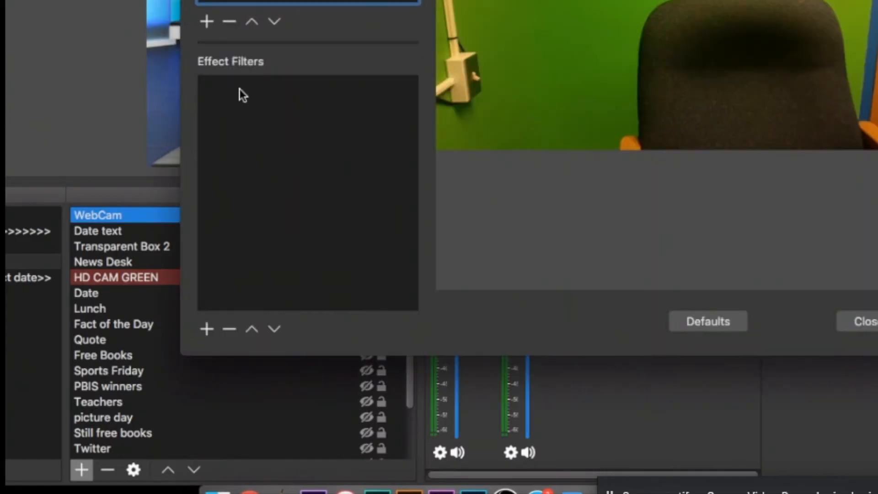
click(205, 331)
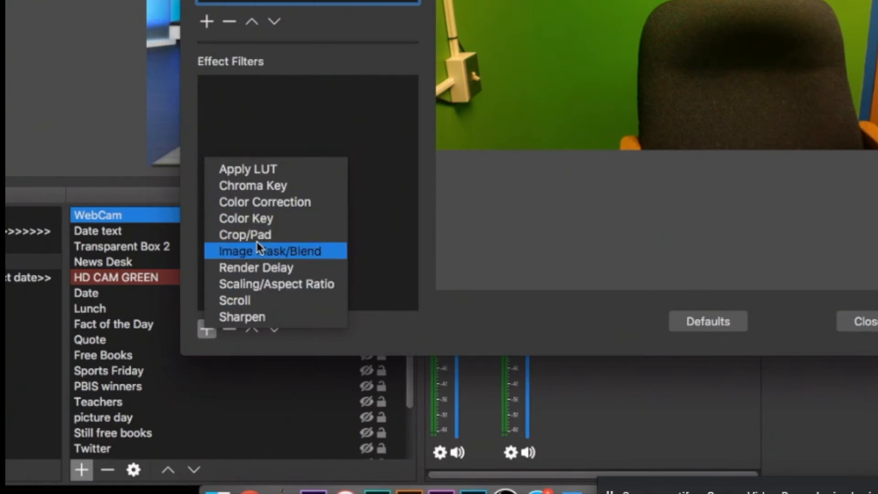
click(255, 185)
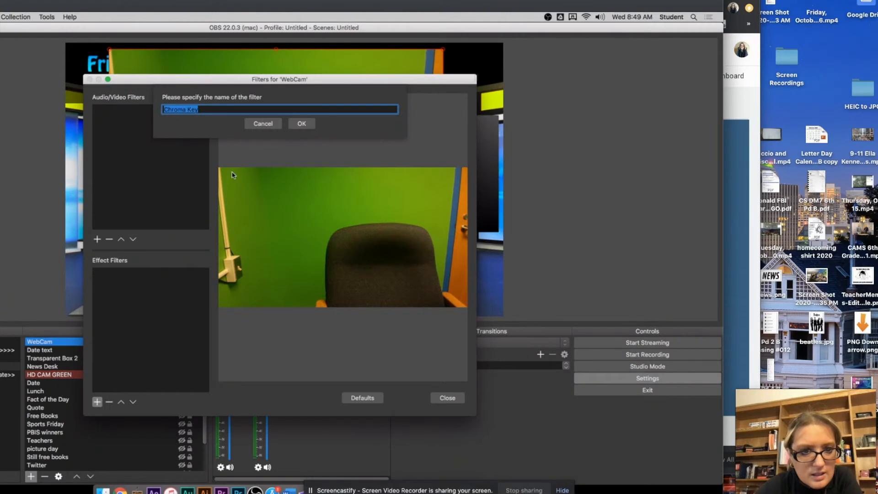
click(301, 123)
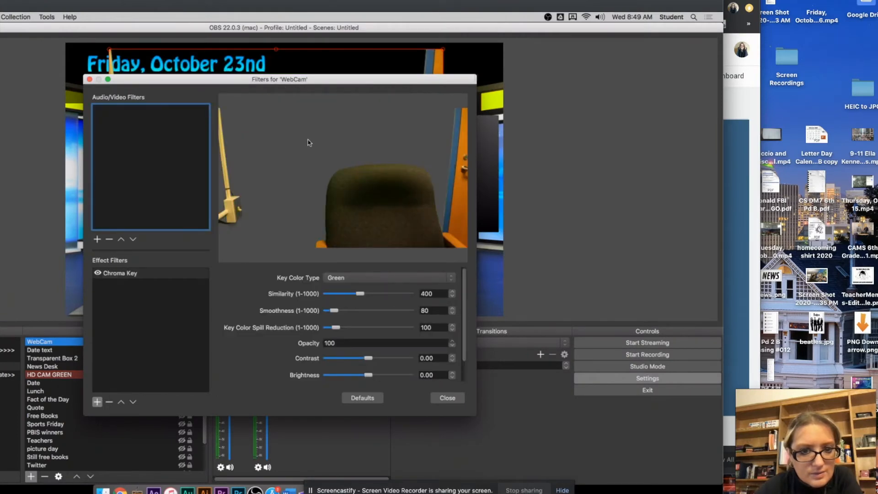
click(447, 398)
Scale down the WebCam source and crop its left and right sides, placing it toward the middle of the news desk
drag(443, 49, 446, 158)
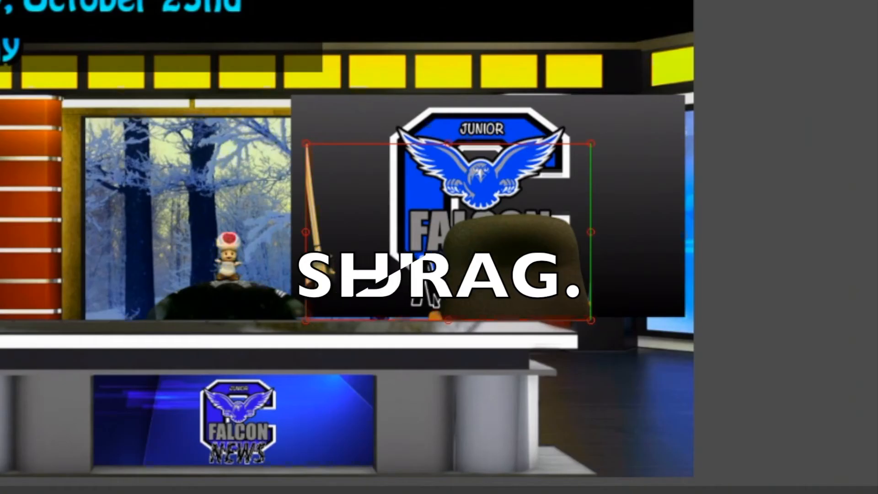
drag(591, 232, 597, 235)
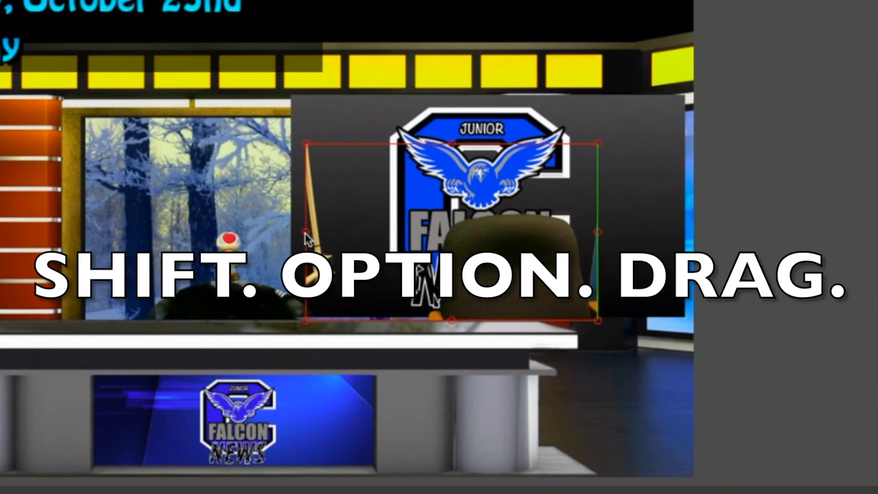
drag(305, 232, 352, 231)
drag(480, 241, 386, 244)
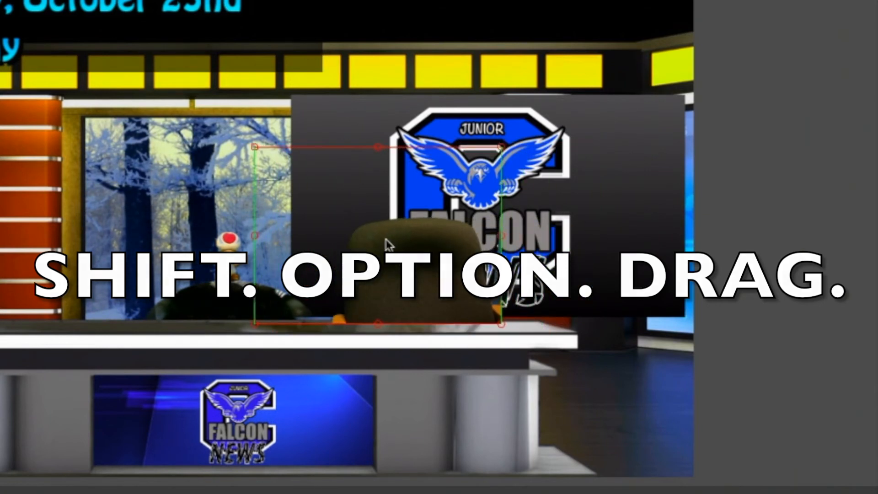
Place the WebCam source below HD CAM GREEN in the source order and shrink it slightly to fit behind the news desk
drag(161, 291, 150, 342)
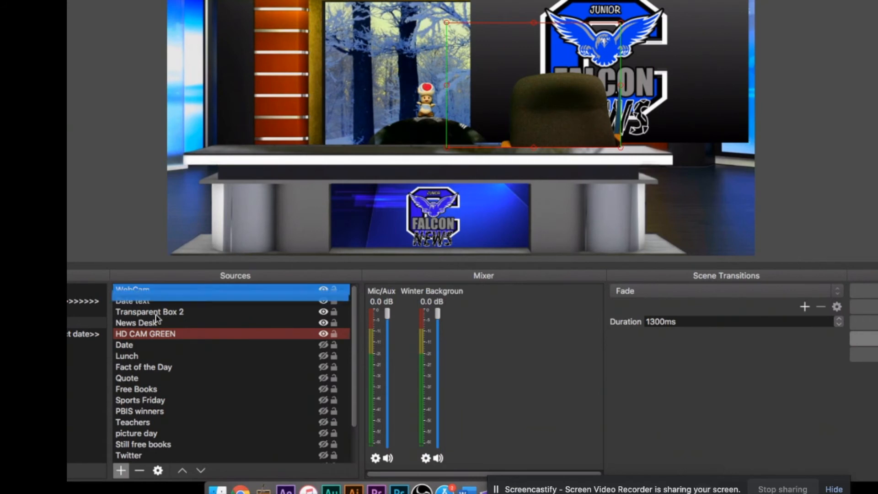
drag(543, 112, 542, 116)
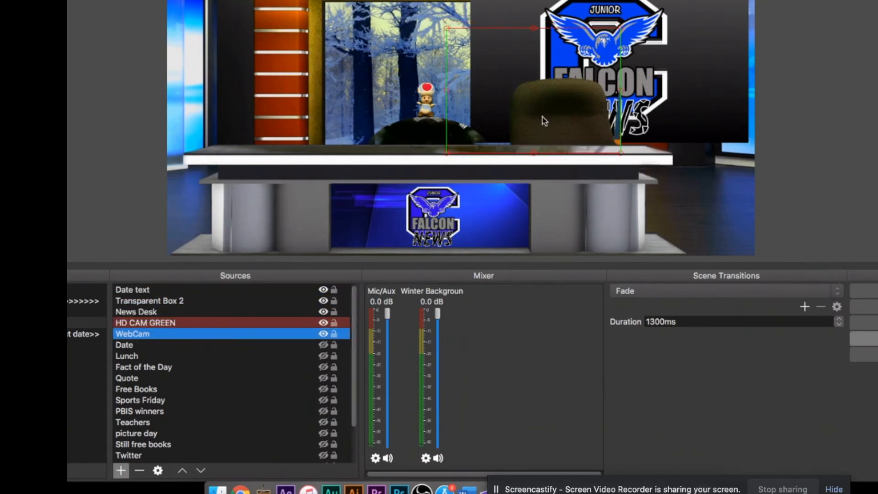
drag(621, 28, 598, 41)
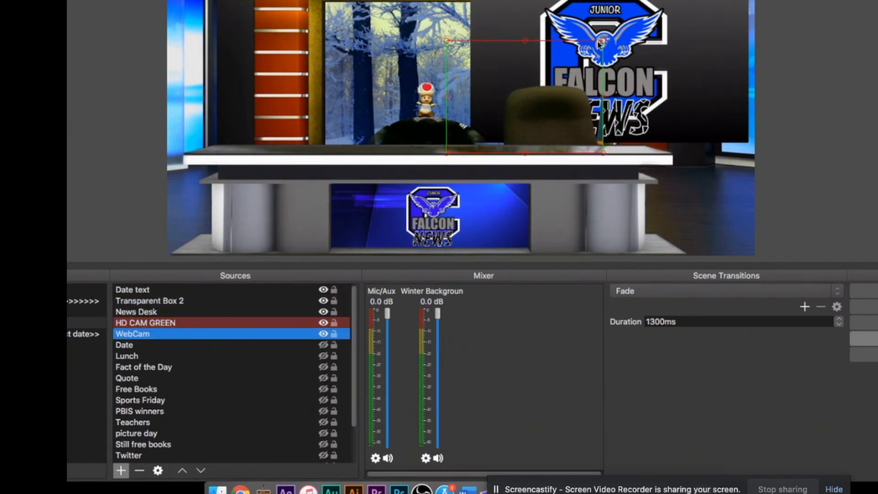
mouse_move(538, 106)
mouse_down()
mouse_move(525, 101)
mouse_move(525, 111)
mouse_up()
Move the HD CAM GREEN source and the WebCam source farther left behind the news desk in the preview
click(140, 324)
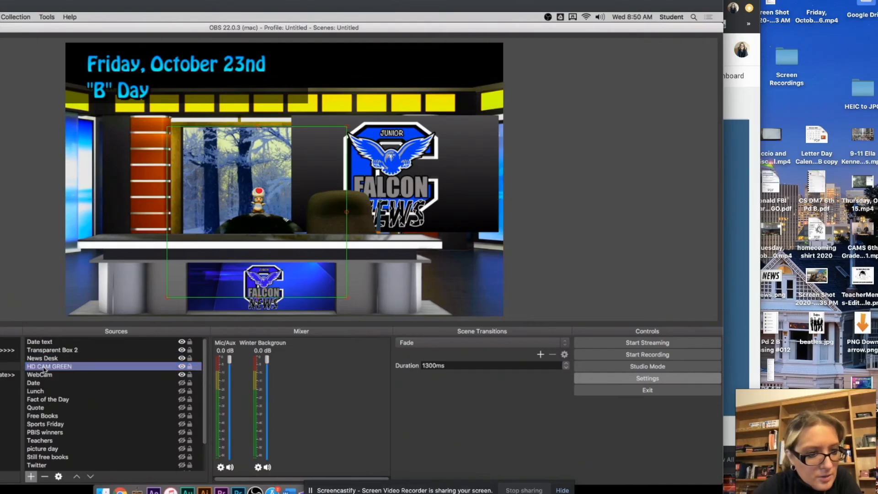
drag(248, 207, 180, 202)
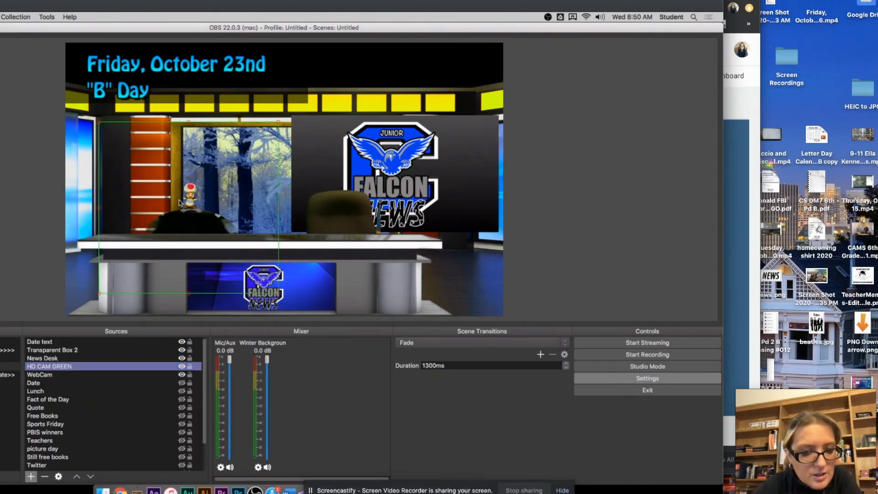
click(327, 230)
drag(342, 201, 314, 198)
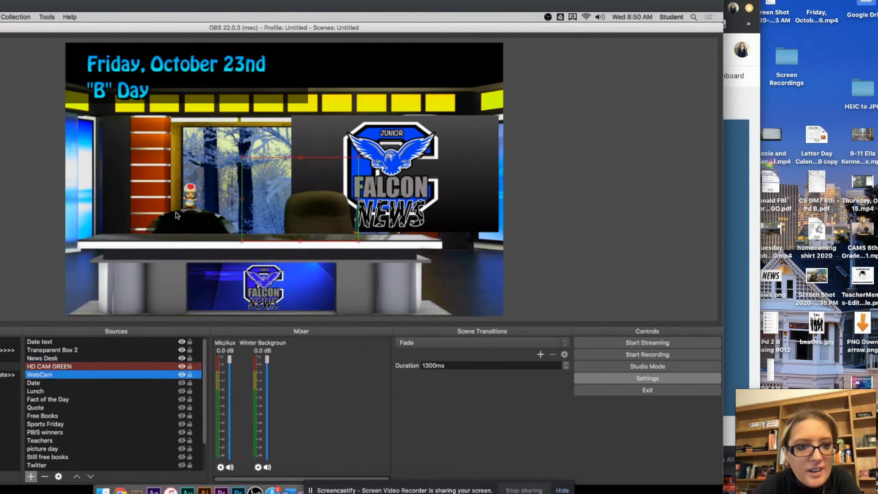
Scale the WebCam source down slightly and reposition it behind the desk beside the HD CAM GREEN picture
click(187, 206)
click(190, 192)
click(190, 192)
click(190, 192)
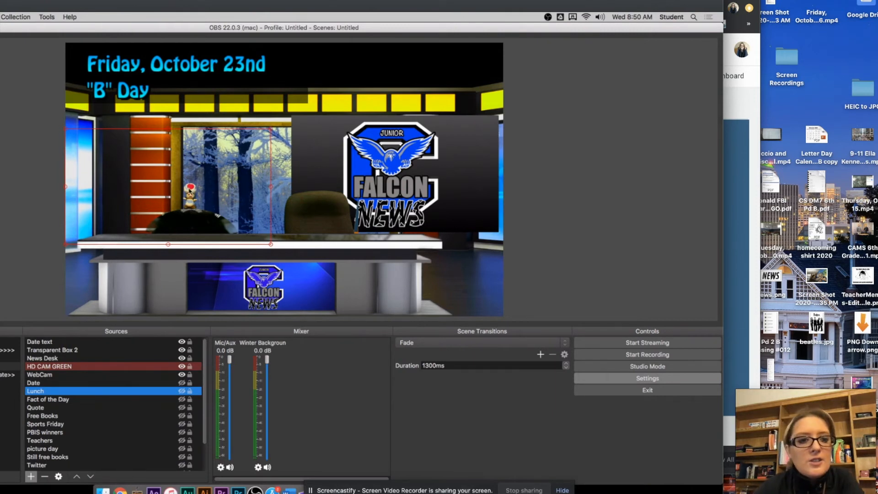
click(323, 198)
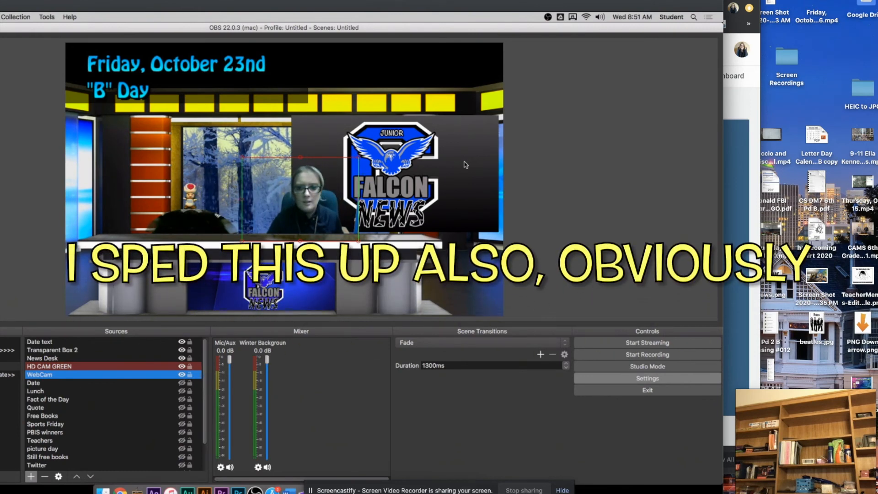
drag(346, 168, 350, 170)
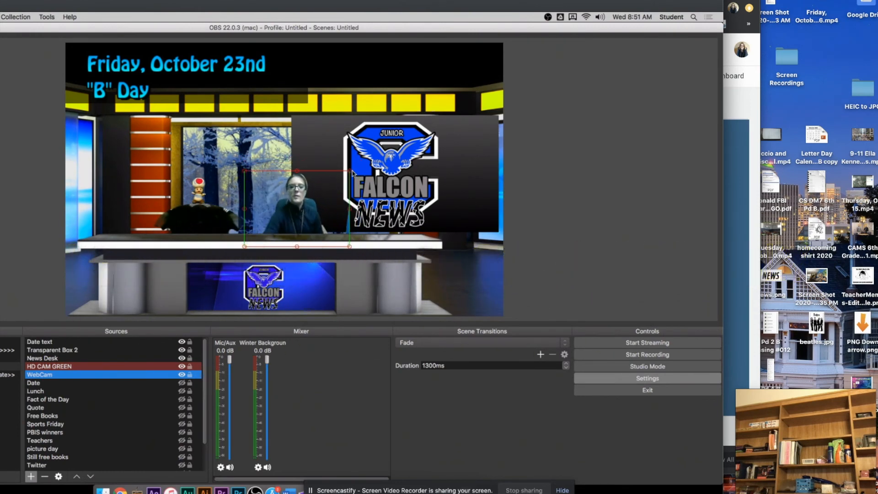
drag(315, 210, 319, 211)
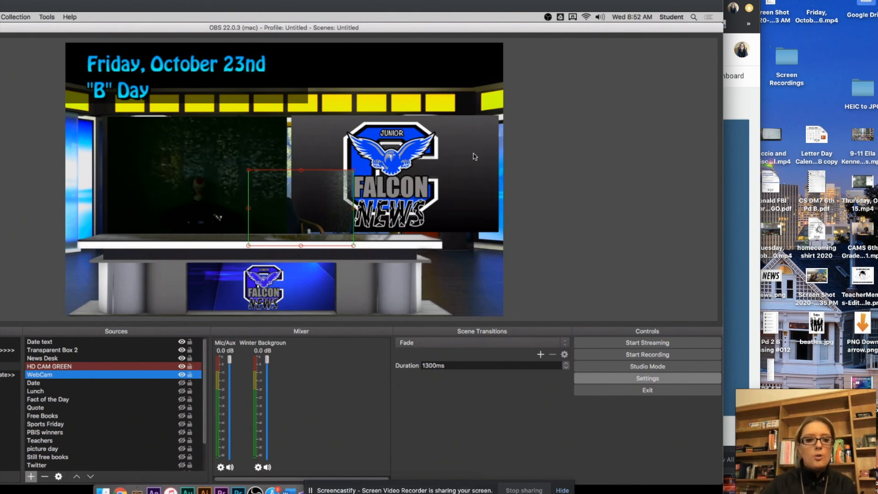
Add a Color Correction effect filter to the WebCam source, keeping its default settings, and close its filter settings
right_click(53, 368)
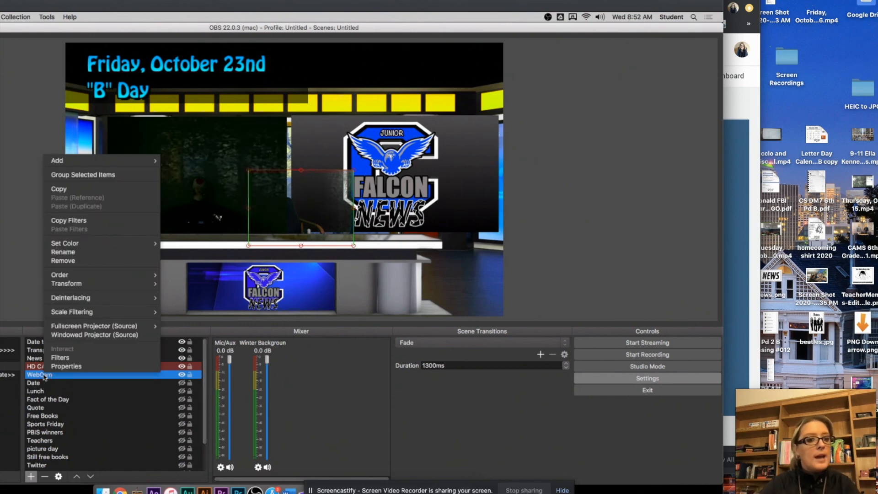
click(60, 358)
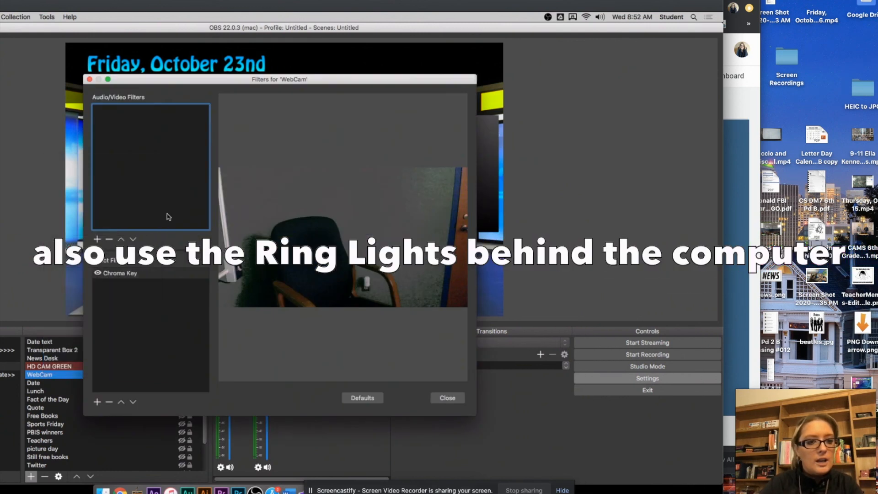
click(97, 402)
click(127, 338)
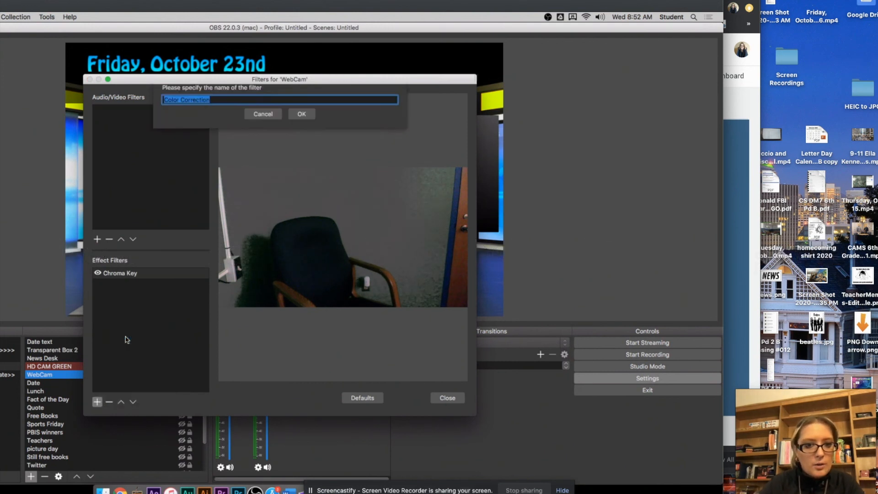
click(301, 123)
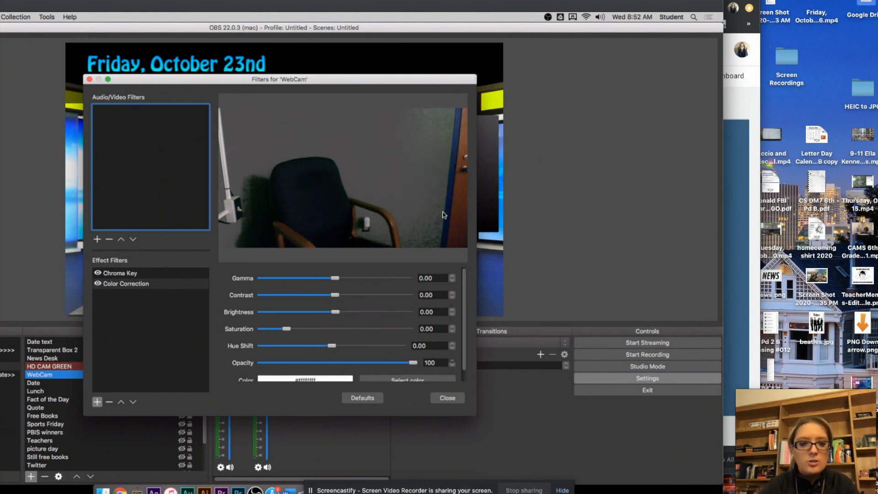
click(447, 397)
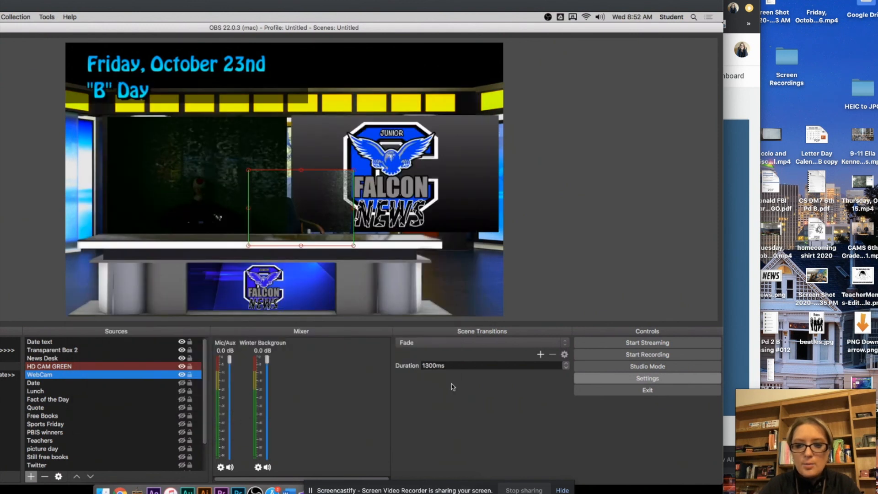